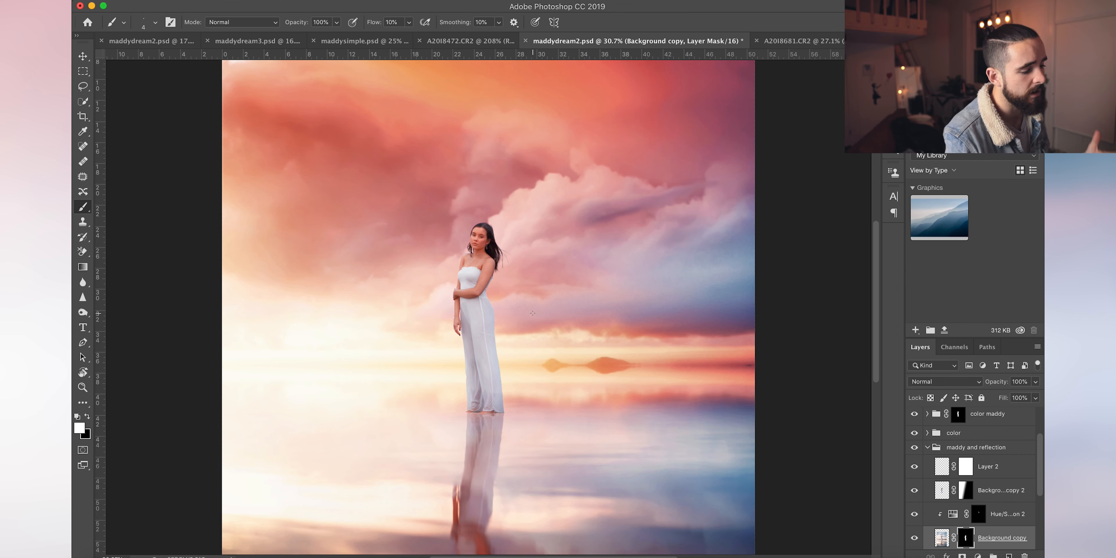
Examine the full sunset composite and the edges of the woman's cutout along her arm and dress
{"action": "scroll", "coordinate": [610, 287], "scroll_direction": "down", "scroll_amount": 5}
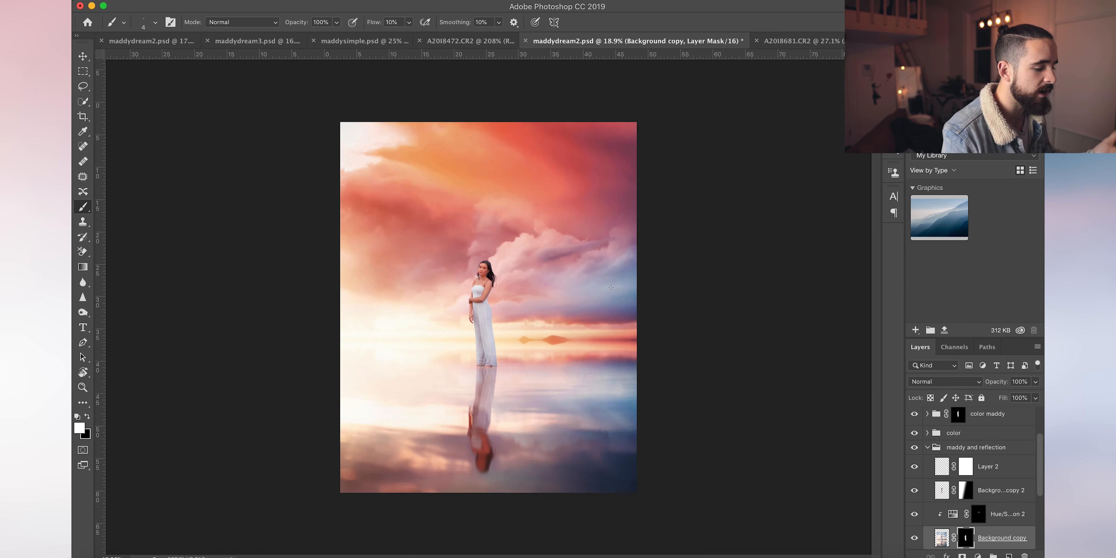
{"action": "scroll", "coordinate": [611, 287], "scroll_direction": "up", "scroll_amount": 6}
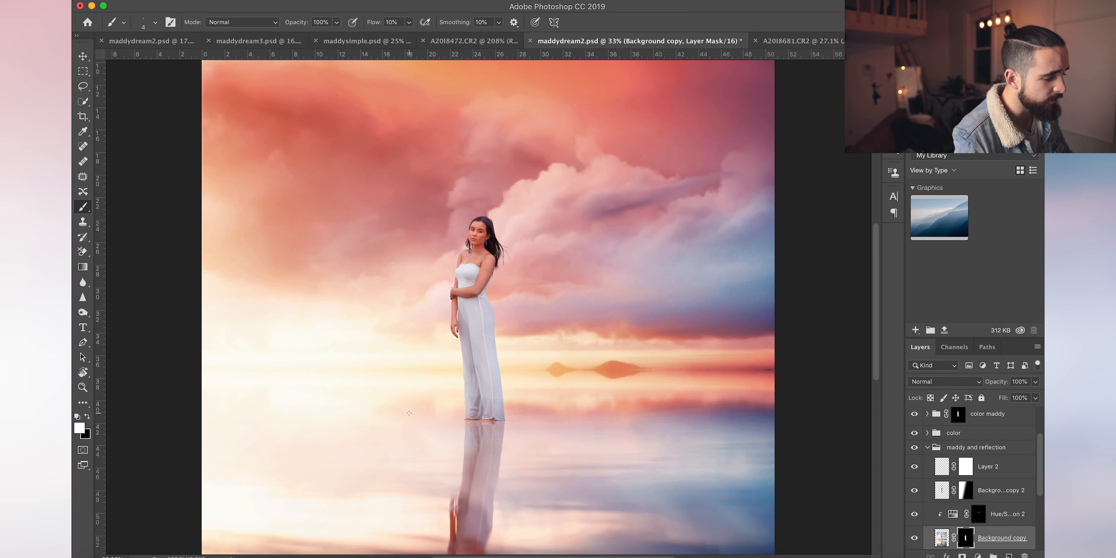
{"action": "key", "text": "super+plus"}
{"action": "key", "text": "super+plus"}
{"action": "key", "text": "super+plus"}
{"action": "key", "text": "super+plus"}
{"action": "key", "text": "super+plus"}
{"action": "key", "text": "super+plus"}
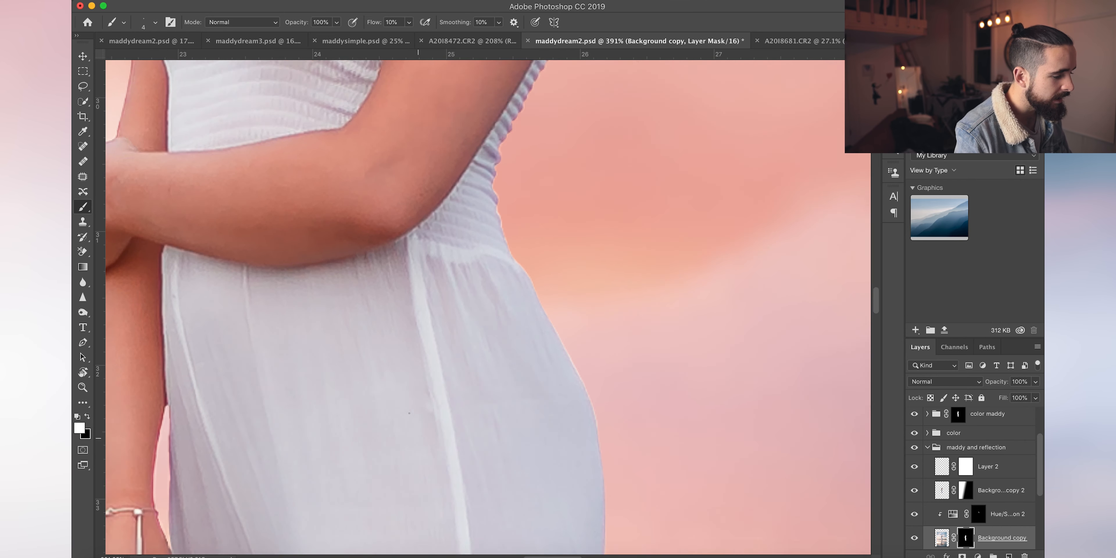
{"action": "scroll", "coordinate": [408, 413], "scroll_direction": "up", "scroll_amount": 12}
{"action": "scroll", "coordinate": [409, 413], "scroll_direction": "left", "scroll_amount": 6}
{"action": "scroll", "coordinate": [408, 413], "scroll_direction": "up", "scroll_amount": 3}
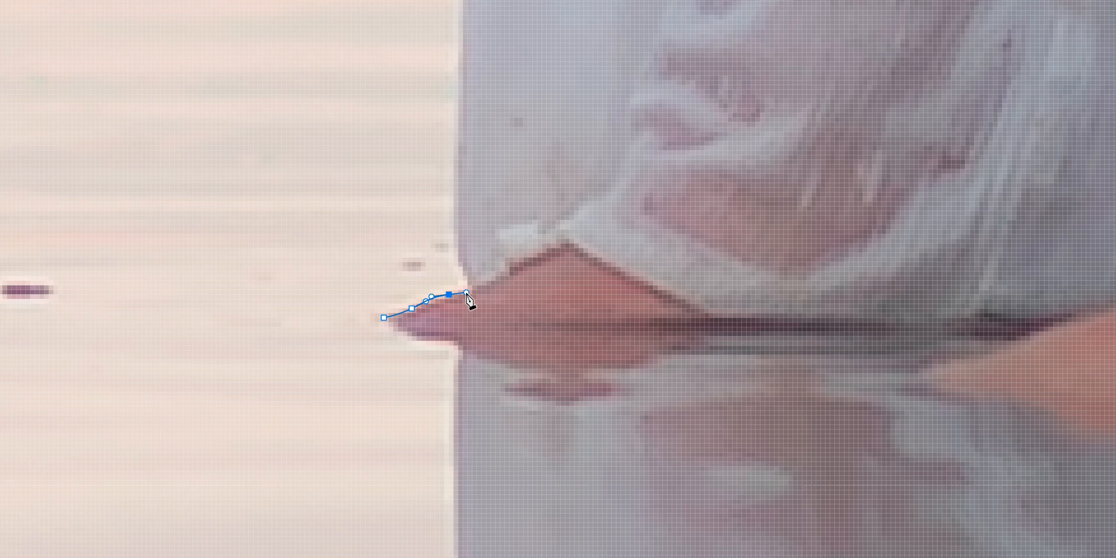
Continue the Pen tool path from the foot upward along the outer edge of the white dress with curved anchor points
{"action": "scroll", "coordinate": [458, 174], "scroll_direction": "up", "scroll_amount": 3}
{"action": "key", "text": "super+plus"}
{"action": "key", "text": "super+plus"}
{"action": "key", "text": "super+plus"}
{"action": "scroll", "coordinate": [415, 118], "scroll_direction": "up", "scroll_amount": 5}
{"action": "left_click_drag", "start_coordinate": [353, 213], "coordinate": [352, 167]}
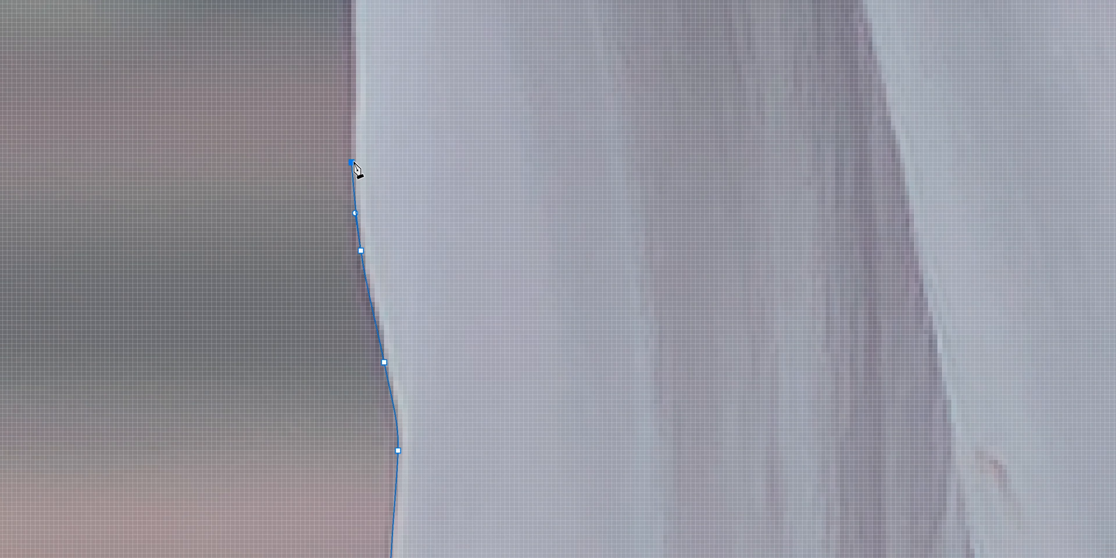
{"action": "scroll", "coordinate": [352, 167], "scroll_direction": "up", "scroll_amount": 5}
{"action": "left_click_drag", "start_coordinate": [326, 48], "coordinate": [325, 13]}
{"action": "scroll", "coordinate": [325, 47], "scroll_direction": "up", "scroll_amount": 5}
{"action": "left_click_drag", "start_coordinate": [197, 249], "coordinate": [194, 208]}
{"action": "scroll", "coordinate": [189, 90], "scroll_direction": "up", "scroll_amount": 3}
{"action": "left_click_drag", "start_coordinate": [181, 300], "coordinate": [170, 284]}
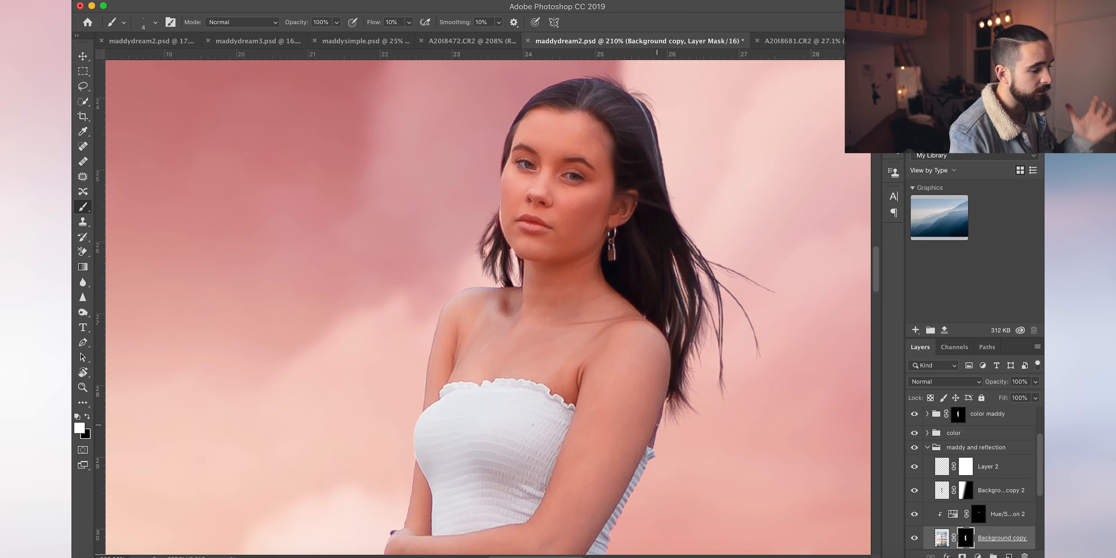
Examine the cutout around the woman's face, shoulder and the loose hair strands against the pink sky
{"action": "scroll", "coordinate": [489, 308], "scroll_direction": "up", "scroll_amount": 7}
{"action": "scroll", "coordinate": [684, 278], "scroll_direction": "right", "scroll_amount": 4}
{"action": "scroll", "coordinate": [685, 277], "scroll_direction": "right", "scroll_amount": 4}
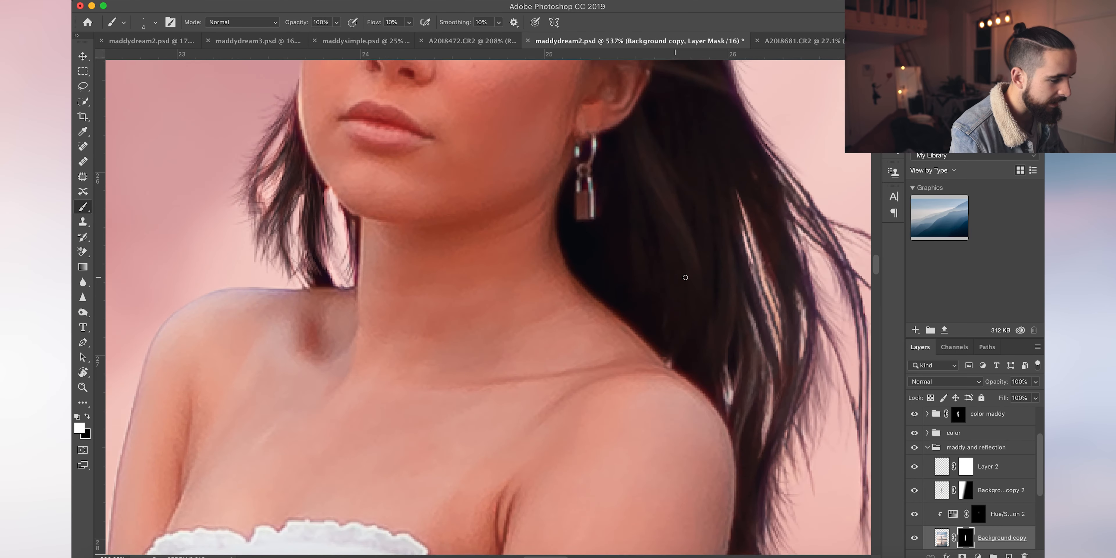
{"action": "scroll", "coordinate": [682, 280], "scroll_direction": "up", "scroll_amount": 1}
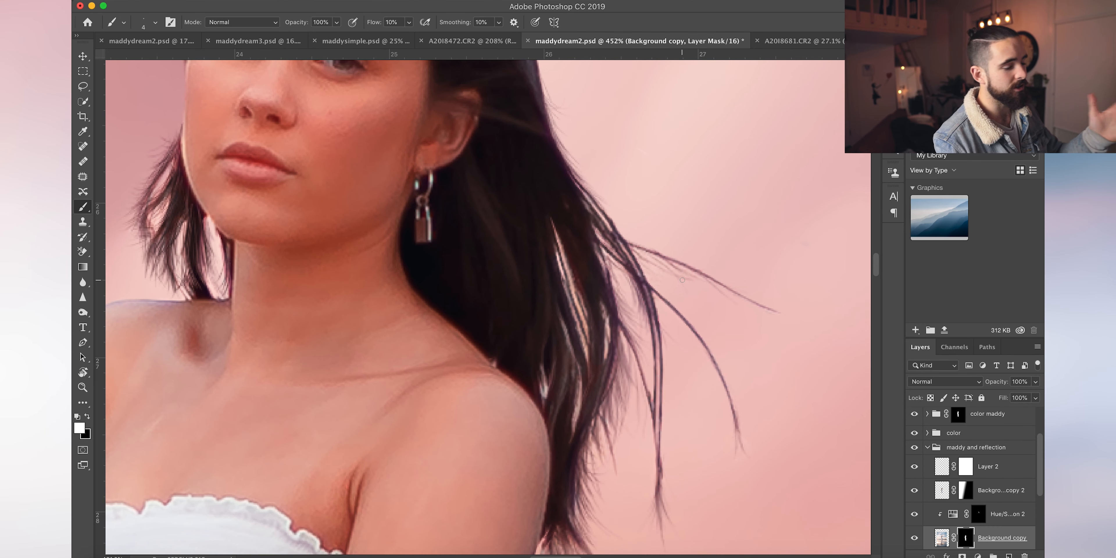
{"action": "scroll", "coordinate": [639, 343], "scroll_direction": "down", "scroll_amount": 4}
{"action": "scroll", "coordinate": [640, 343], "scroll_direction": "right", "scroll_amount": 2}
{"action": "scroll", "coordinate": [639, 342], "scroll_direction": "up", "scroll_amount": 7}
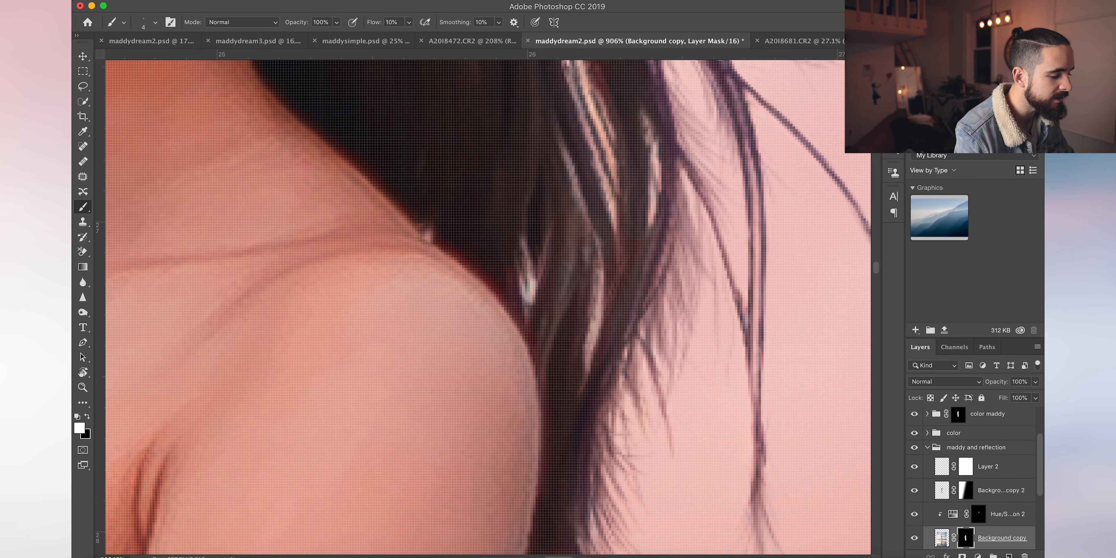
{"action": "scroll", "coordinate": [649, 261], "scroll_direction": "down", "scroll_amount": 7}
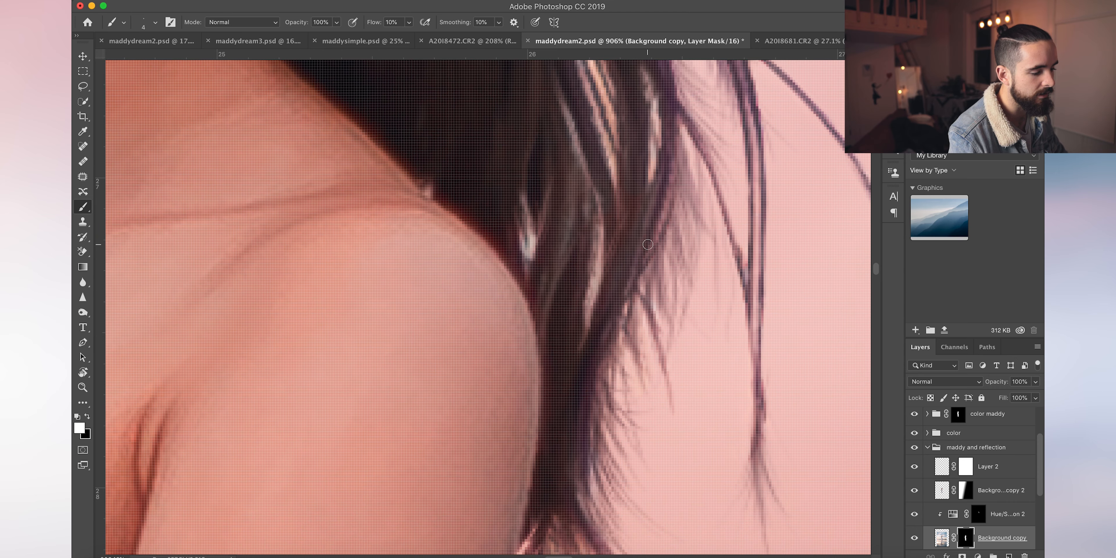
{"action": "key", "text": "super+0"}
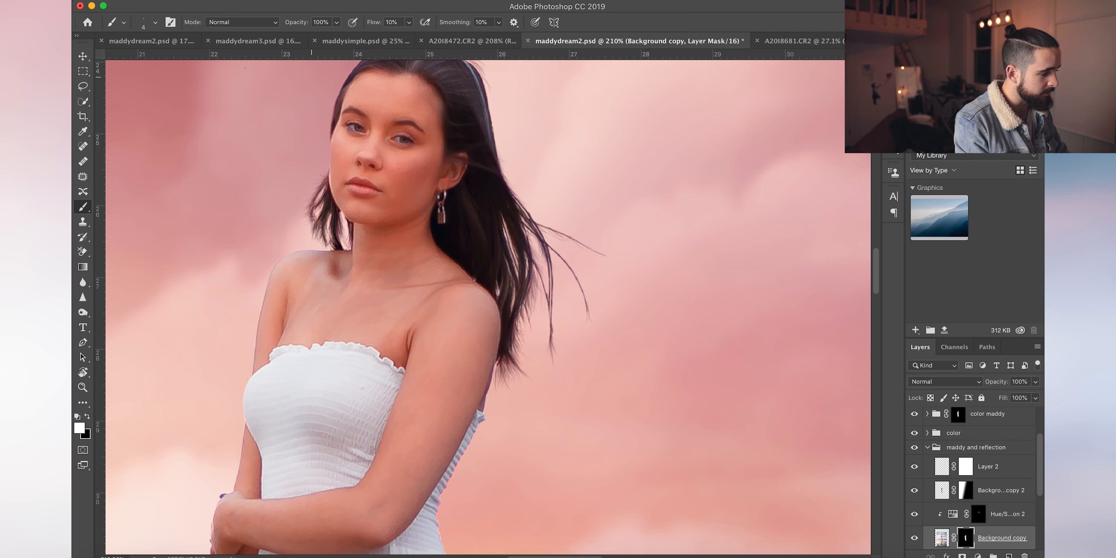
Select Layer 2, make black the foreground colour, and toggle the layer's visibility to compare the hair with and without painted strands
{"action": "scroll", "coordinate": [488, 307], "scroll_direction": "up", "scroll_amount": 5}
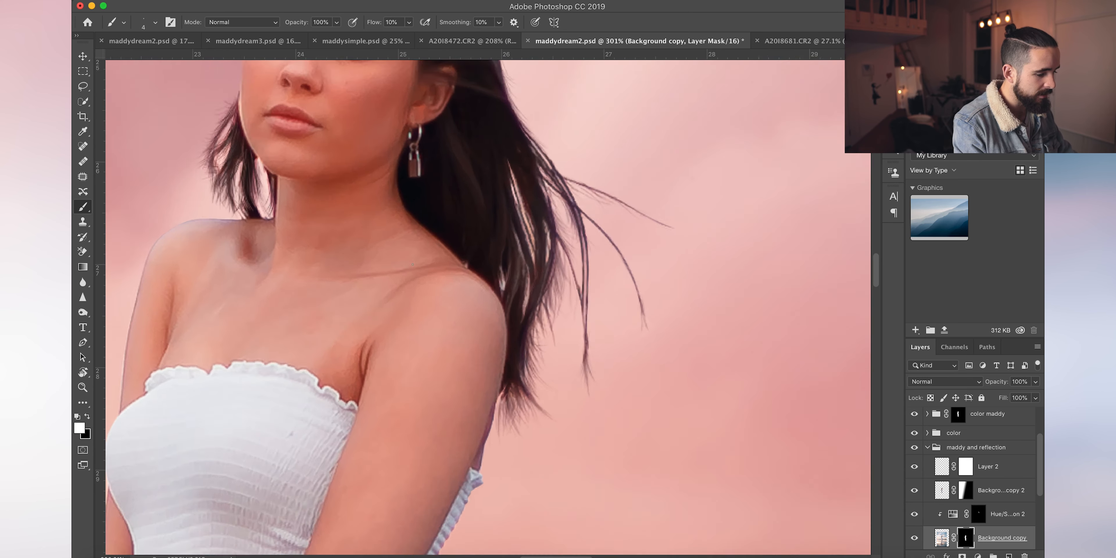
{"action": "left_click", "coordinate": [942, 467]}
{"action": "key", "text": "x"}
{"action": "scroll", "coordinate": [665, 327], "scroll_direction": "up", "scroll_amount": 2}
{"action": "left_click", "coordinate": [914, 466]}
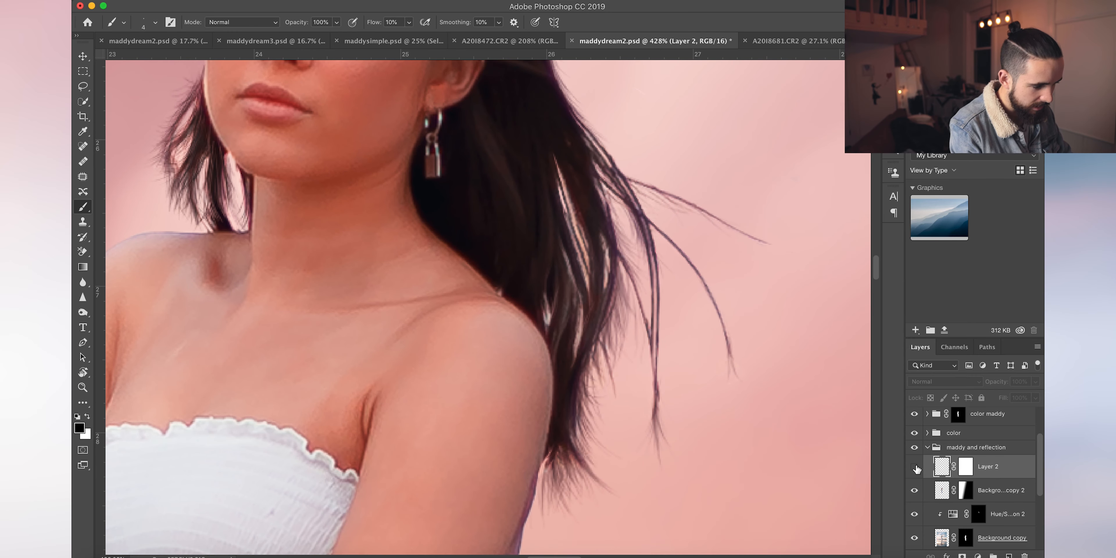
{"action": "left_click", "coordinate": [915, 466]}
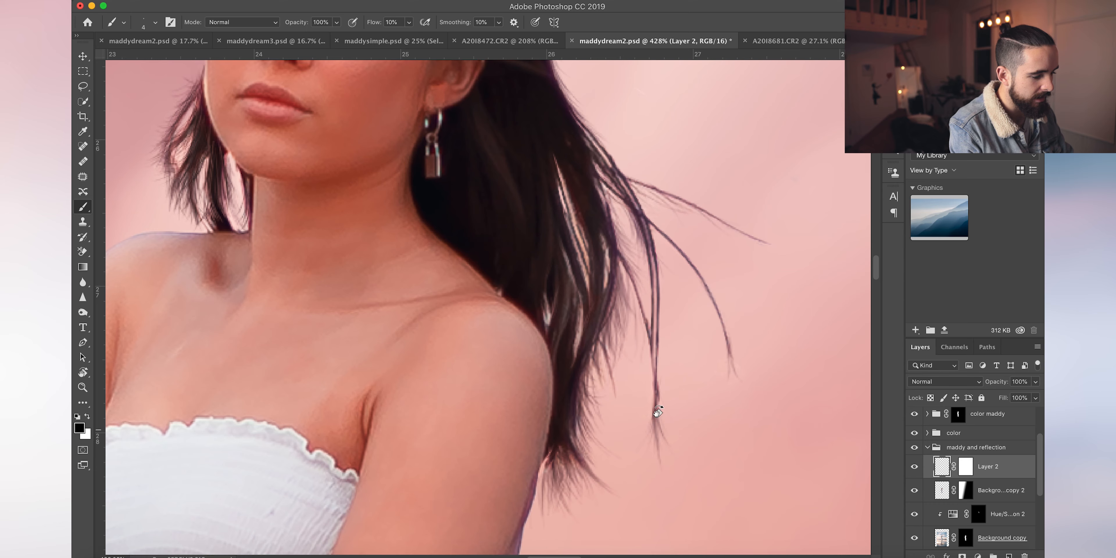
Rotate the canvas so the hair ends point upward, and set the brush hardness to 11%
{"action": "key", "text": "r"}
{"action": "left_click_drag", "start_coordinate": [756, 448], "coordinate": [428, 247]}
{"action": "key", "text": "b"}
{"action": "scroll", "coordinate": [430, 249], "scroll_direction": "up", "scroll_amount": 2}
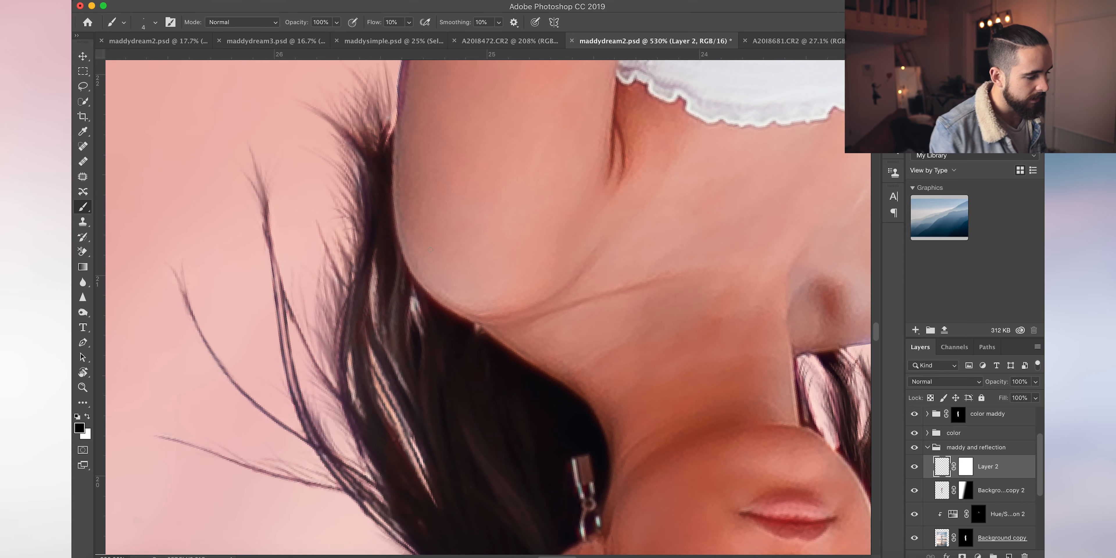
{"action": "right_click", "coordinate": [598, 201]}
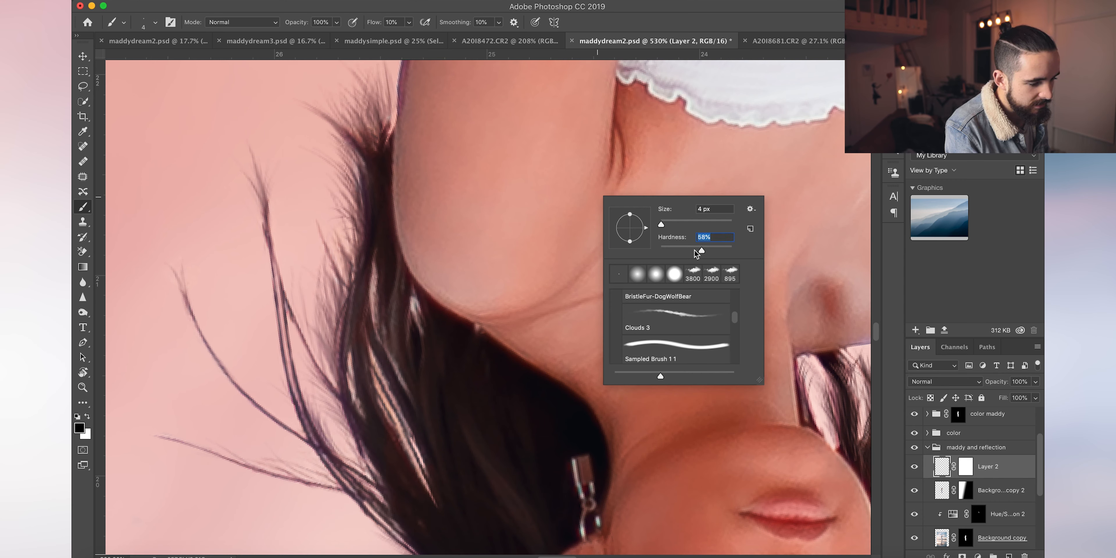
{"action": "left_click_drag", "start_coordinate": [700, 250], "coordinate": [669, 249]}
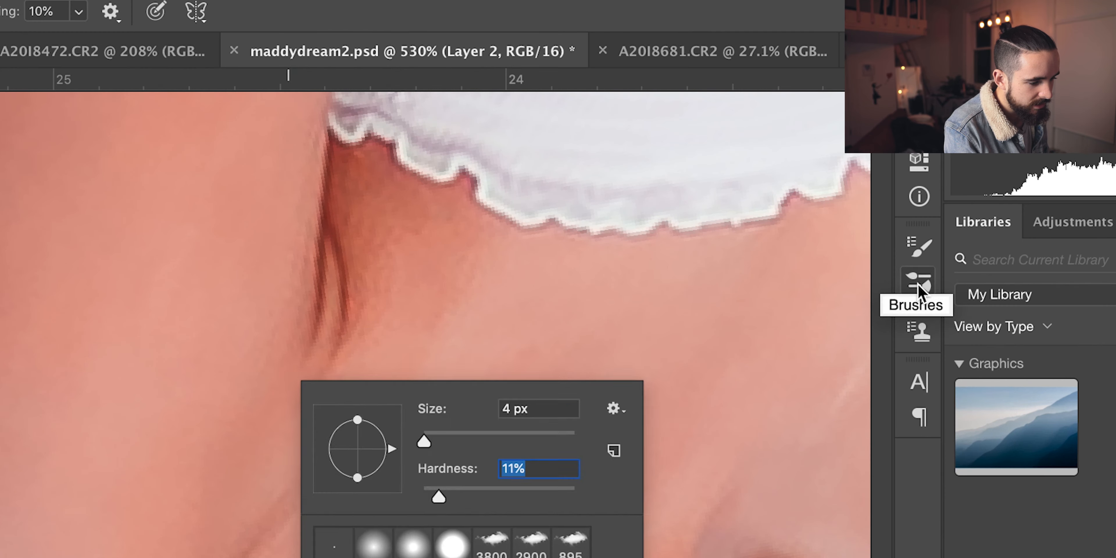
Enable Shape Dynamics for the brush with its size controlled by Pen Pressure
{"action": "left_click", "coordinate": [893, 155]}
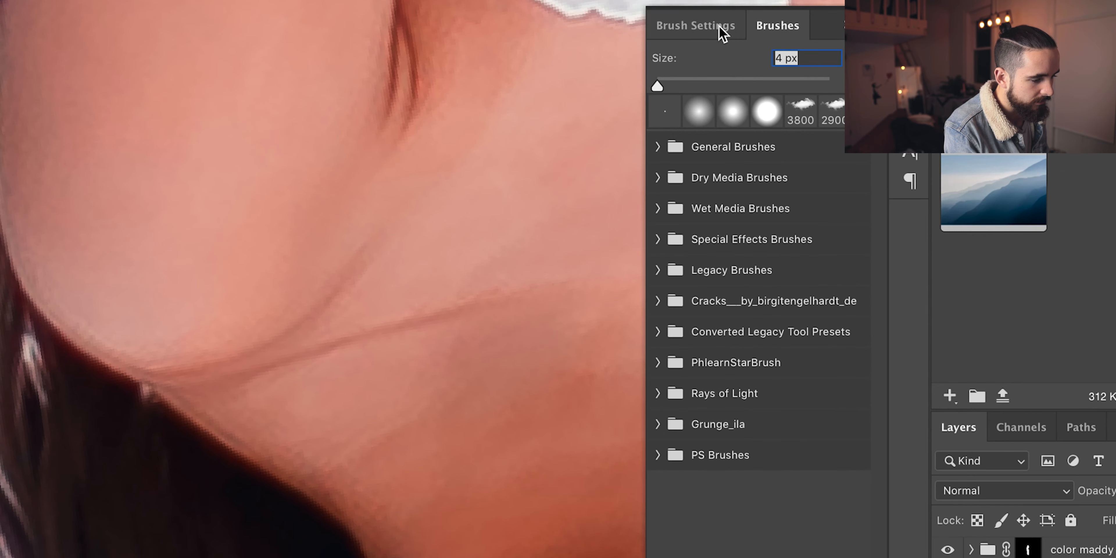
{"action": "left_click", "coordinate": [719, 26]}
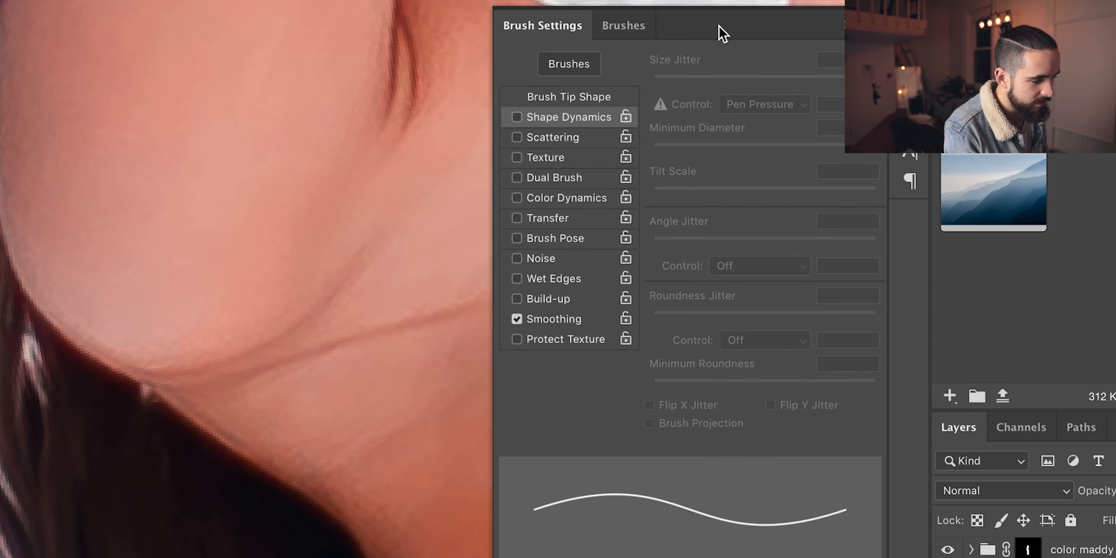
{"action": "left_click", "coordinate": [515, 118]}
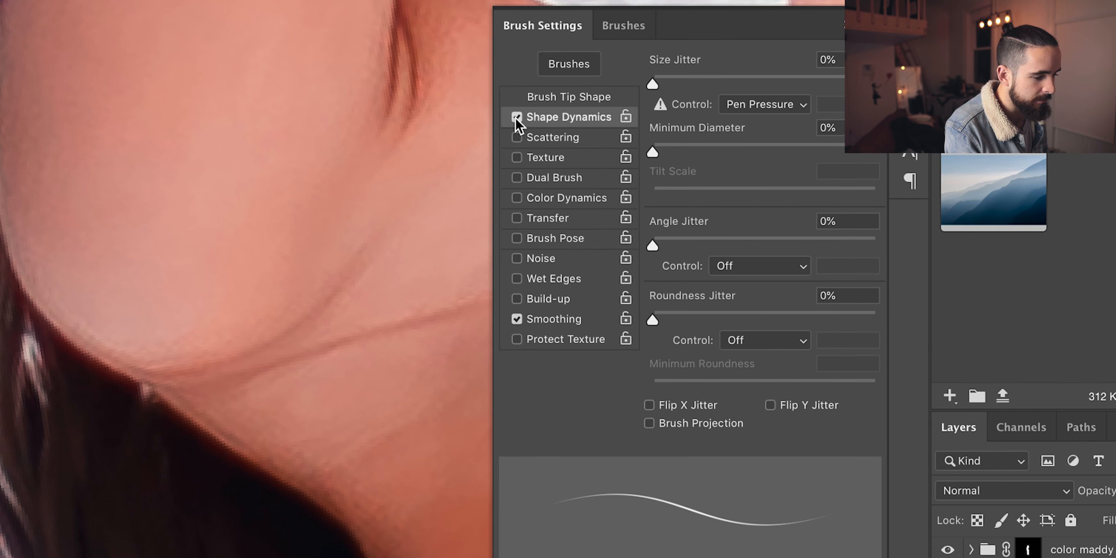
{"action": "left_click", "coordinate": [792, 105]}
{"action": "left_click", "coordinate": [792, 105]}
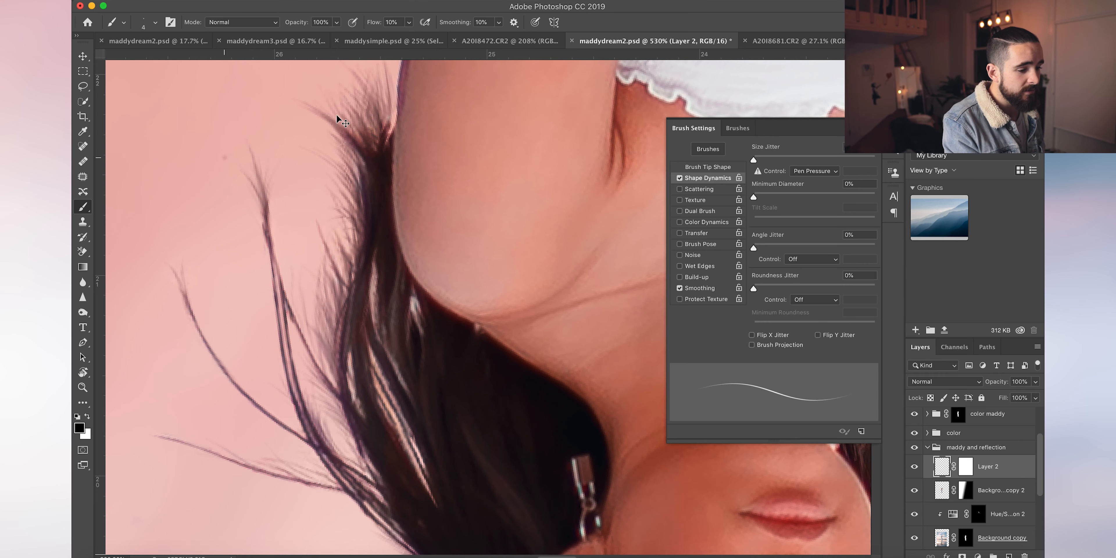
{"action": "left_click", "coordinate": [865, 128]}
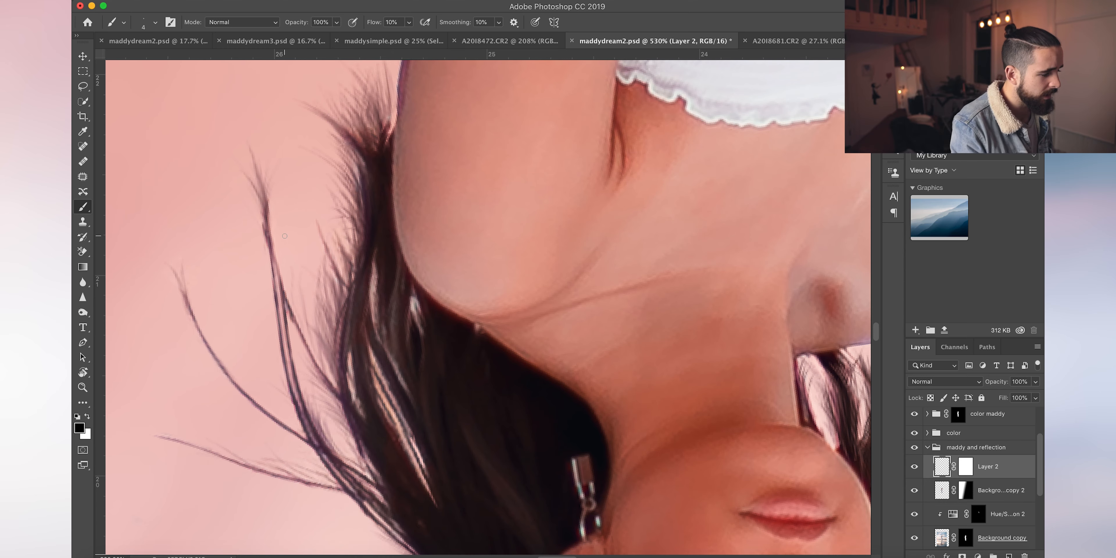
Hide Layer 2 and add a new empty layer above it for the hair strokes
{"action": "scroll", "coordinate": [284, 236], "scroll_direction": "up", "scroll_amount": 5}
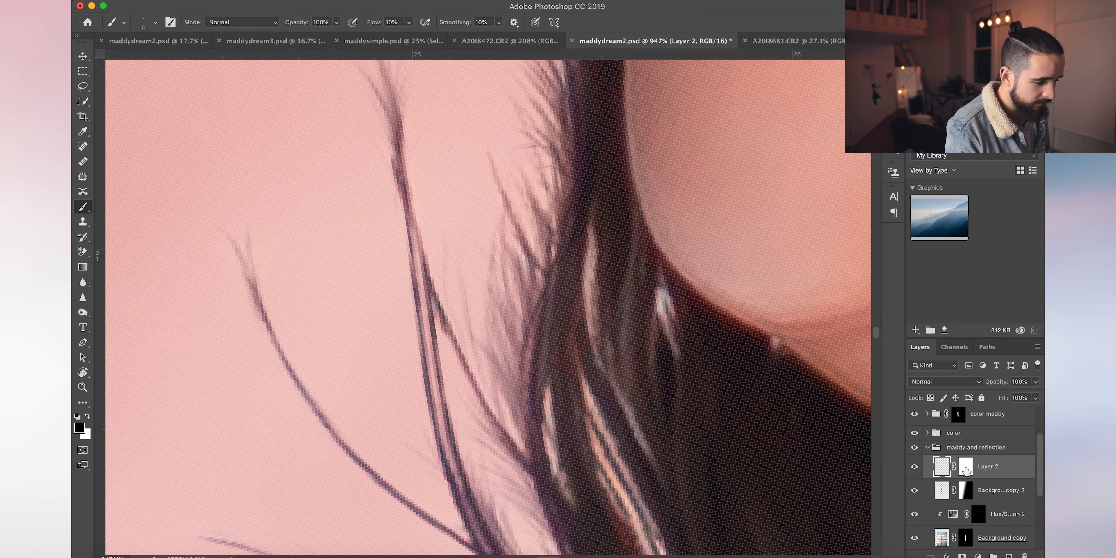
{"action": "left_click", "coordinate": [914, 468]}
{"action": "key", "text": "super+shift+alt+n"}
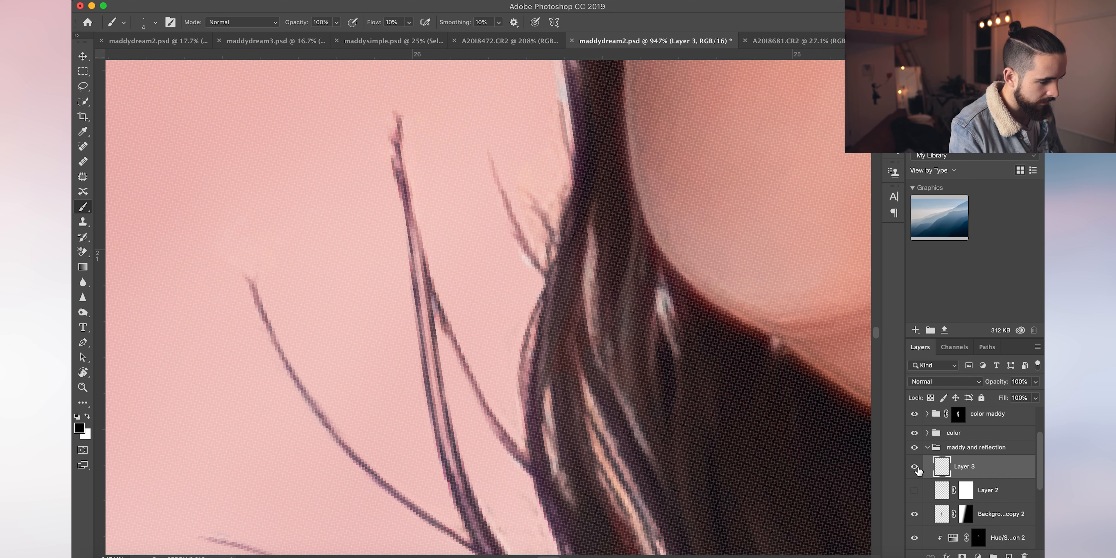
Set the brush flow to 85% and reduce the brush size to 3 px
{"action": "left_click", "coordinate": [409, 22]}
{"action": "left_click_drag", "start_coordinate": [441, 38], "coordinate": [447, 39]}
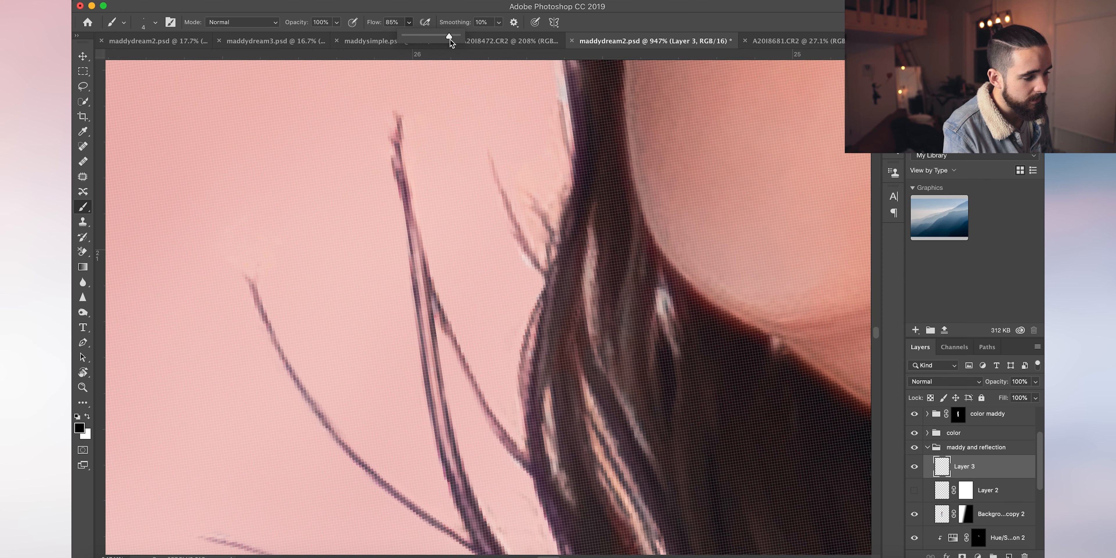
{"action": "key", "text": "bracketleft"}
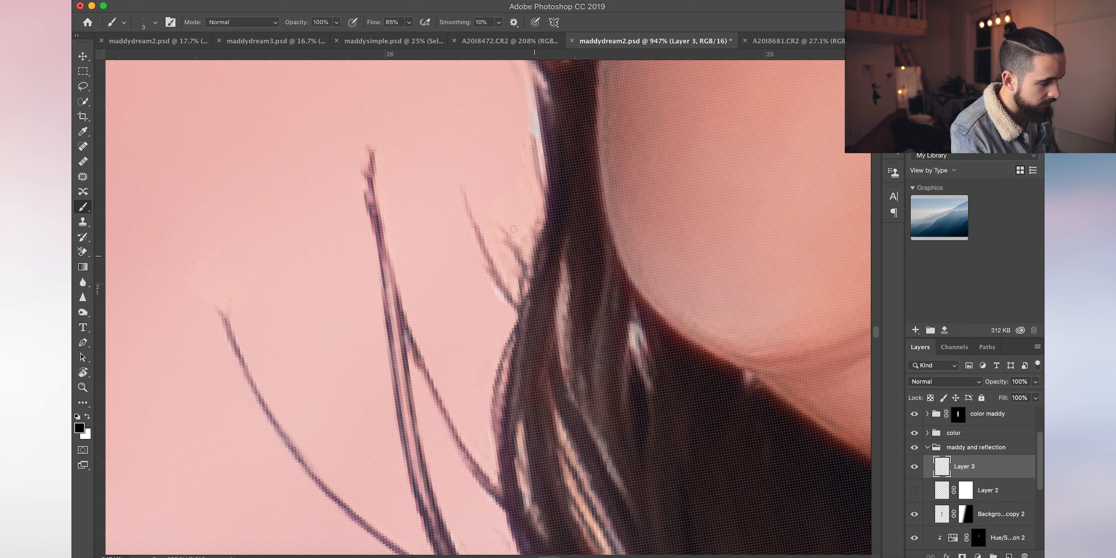
Paint thin tapered black hair strands outward along the hair's outer edge beside the shoulder on Layer 3
{"action": "left_click_drag", "start_coordinate": [543, 268], "coordinate": [534, 203]}
{"action": "left_click_drag", "start_coordinate": [533, 288], "coordinate": [518, 200]}
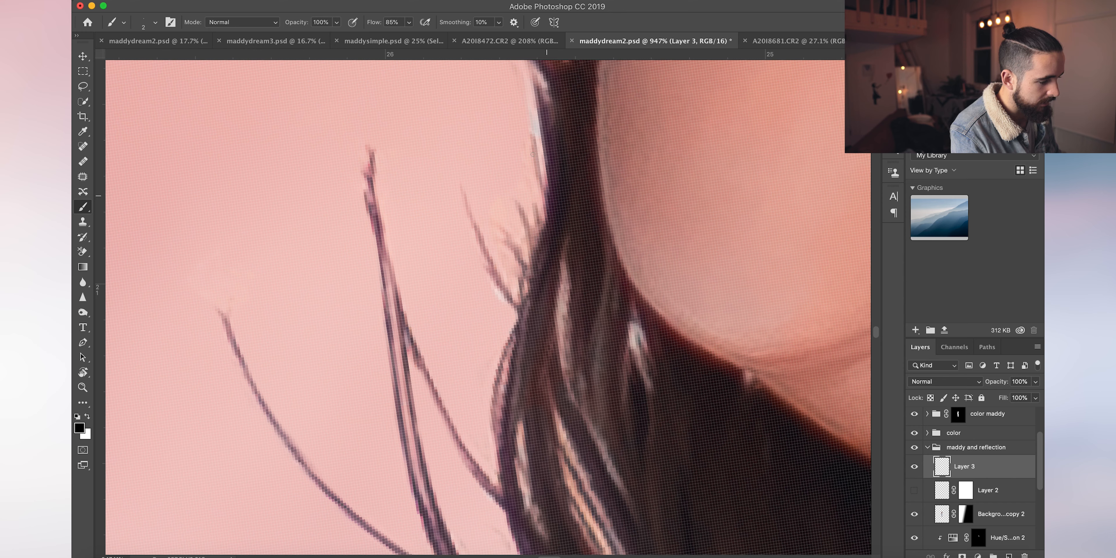
{"action": "left_click_drag", "start_coordinate": [514, 299], "coordinate": [532, 155]}
{"action": "left_click_drag", "start_coordinate": [545, 220], "coordinate": [520, 133]}
{"action": "left_click_drag", "start_coordinate": [540, 225], "coordinate": [516, 143]}
{"action": "left_click_drag", "start_coordinate": [533, 257], "coordinate": [512, 187]}
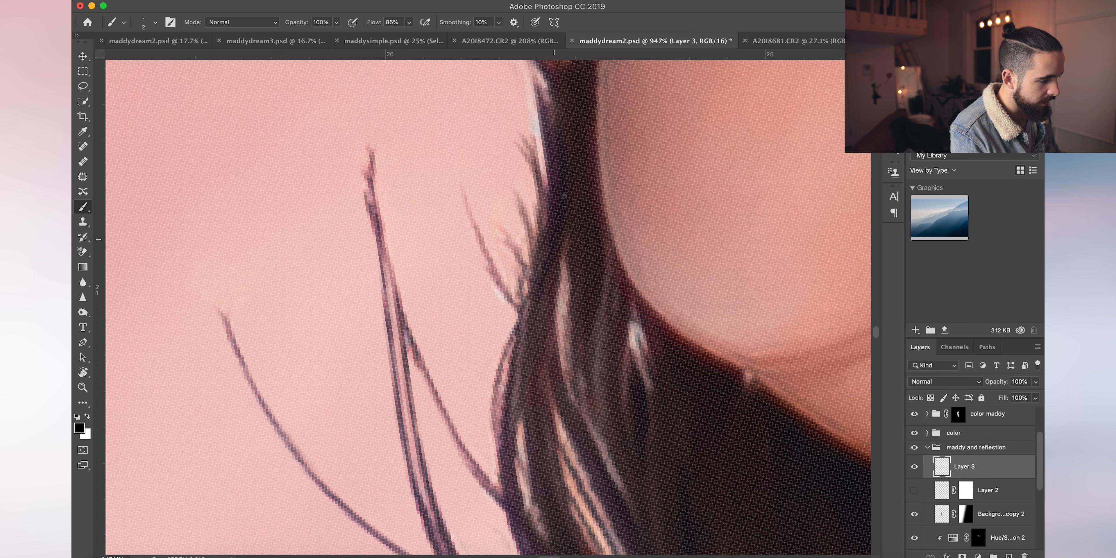
{"action": "left_click_drag", "start_coordinate": [523, 292], "coordinate": [504, 219]}
{"action": "mouse_move", "coordinate": [527, 300]}
{"action": "left_mouse_down"}
{"action": "mouse_move", "coordinate": [505, 222]}
{"action": "mouse_move", "coordinate": [521, 191]}
{"action": "left_mouse_up"}
{"action": "left_click_drag", "start_coordinate": [542, 114], "coordinate": [512, 81]}
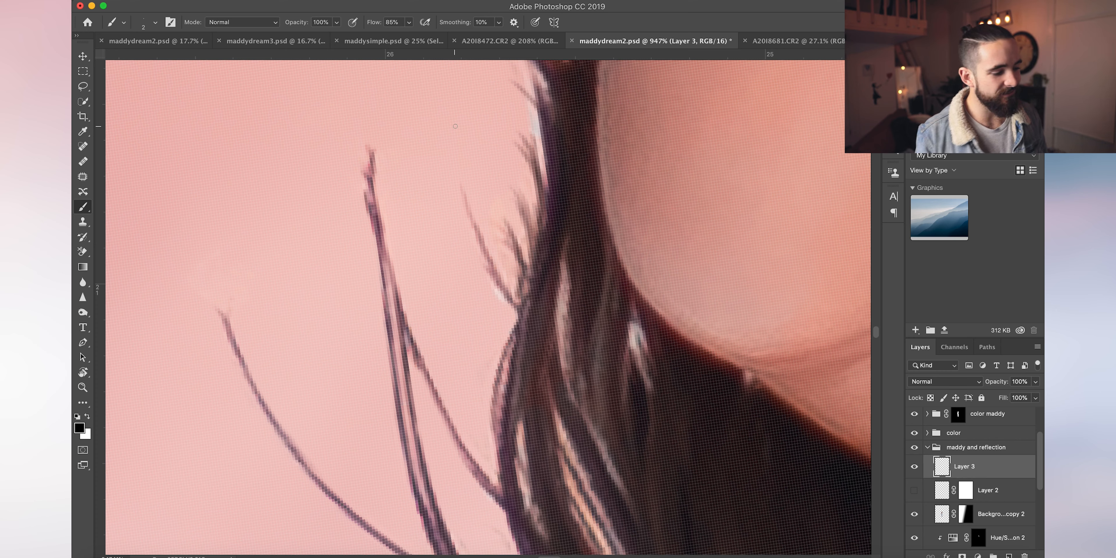
{"action": "left_click_drag", "start_coordinate": [543, 140], "coordinate": [507, 101]}
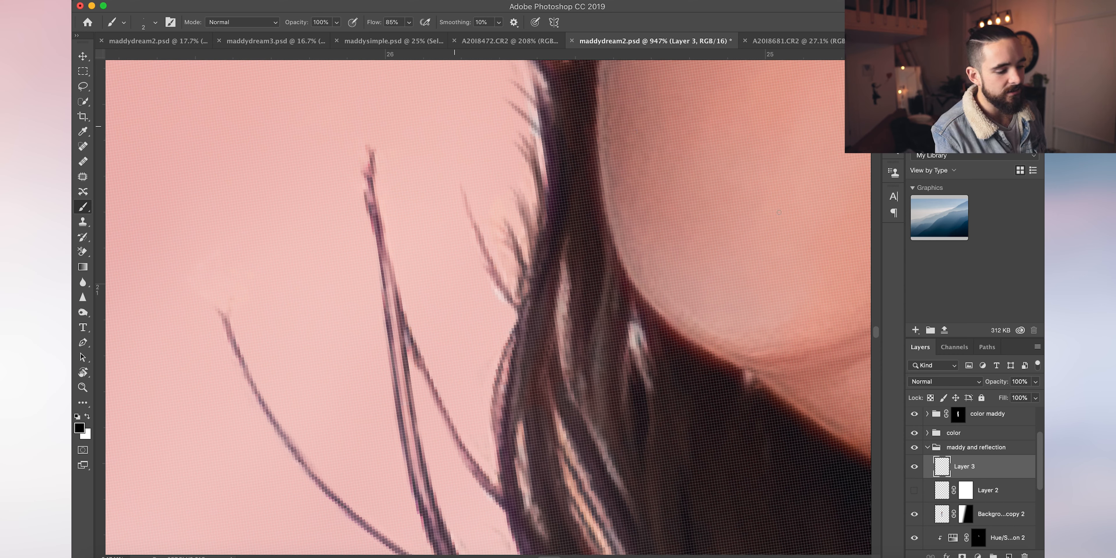
Hide Layer 3 and show Layer 2 with the finished hair strands
{"action": "left_click", "coordinate": [914, 466]}
{"action": "left_click", "coordinate": [913, 490]}
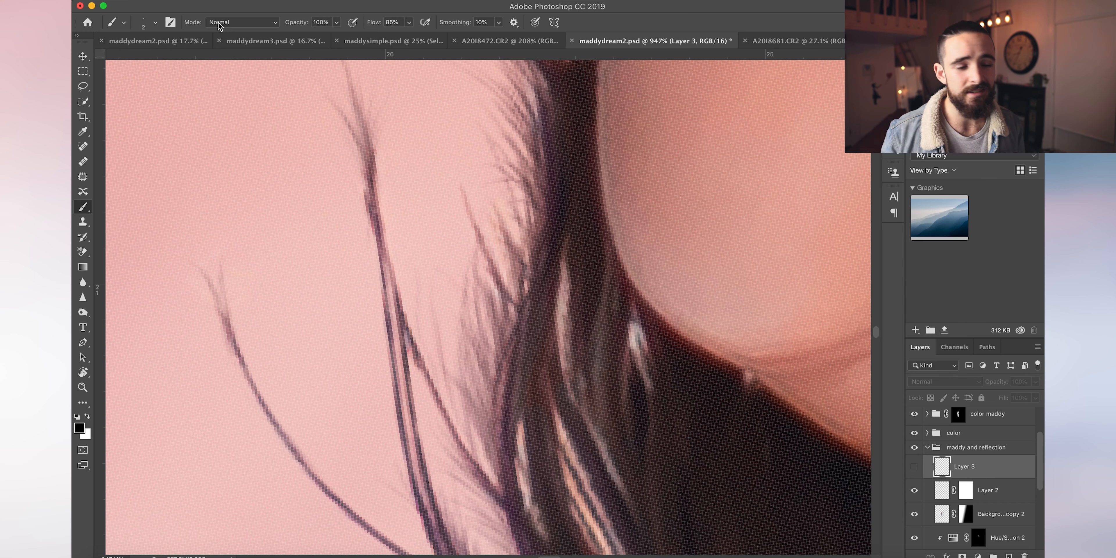
{"action": "key", "text": "super+0"}
{"action": "scroll", "coordinate": [512, 380], "scroll_direction": "down", "scroll_amount": 5}
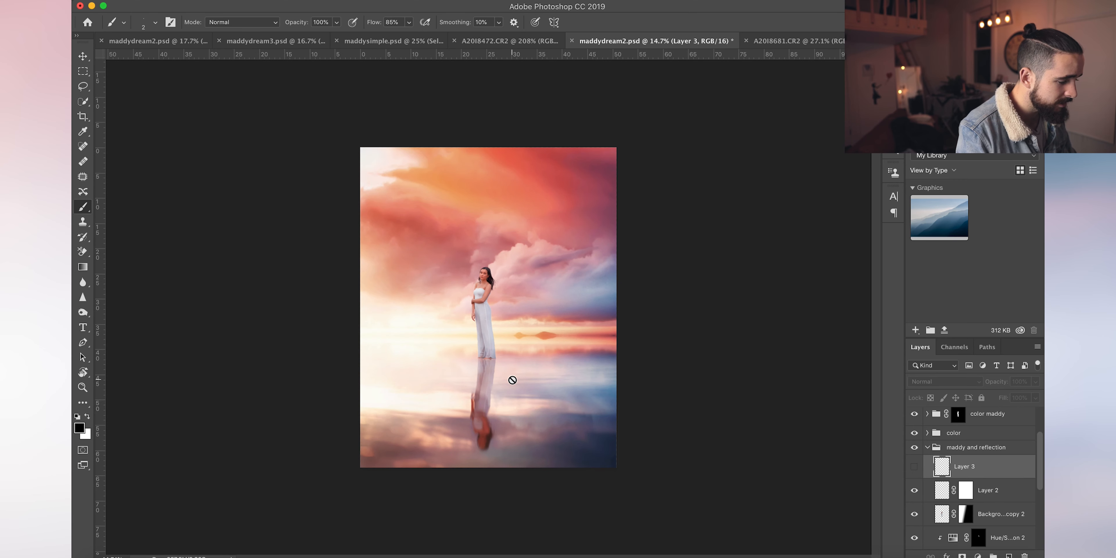
{"action": "scroll", "coordinate": [786, 444], "scroll_direction": "up", "scroll_amount": 4}
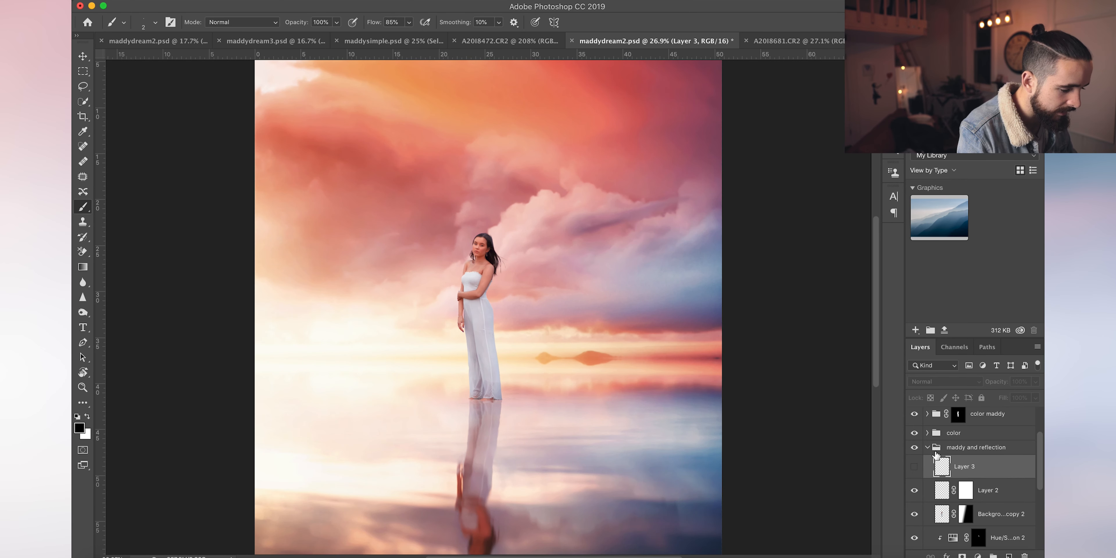
Collapse the group holding the model and reflection, expand the color group, and check its effect by toggling its visibility
{"action": "left_click", "coordinate": [927, 446]}
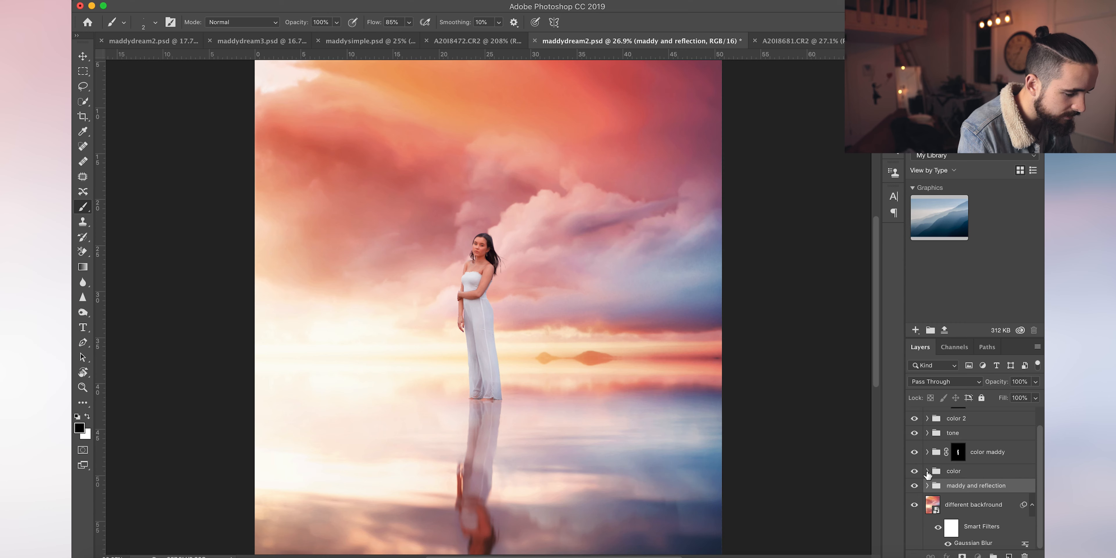
{"action": "left_click", "coordinate": [927, 470]}
{"action": "scroll", "coordinate": [837, 453], "scroll_direction": "down", "scroll_amount": 3}
{"action": "scroll", "coordinate": [980, 486], "scroll_direction": "down", "scroll_amount": 3}
{"action": "scroll", "coordinate": [981, 486], "scroll_direction": "up", "scroll_amount": 2}
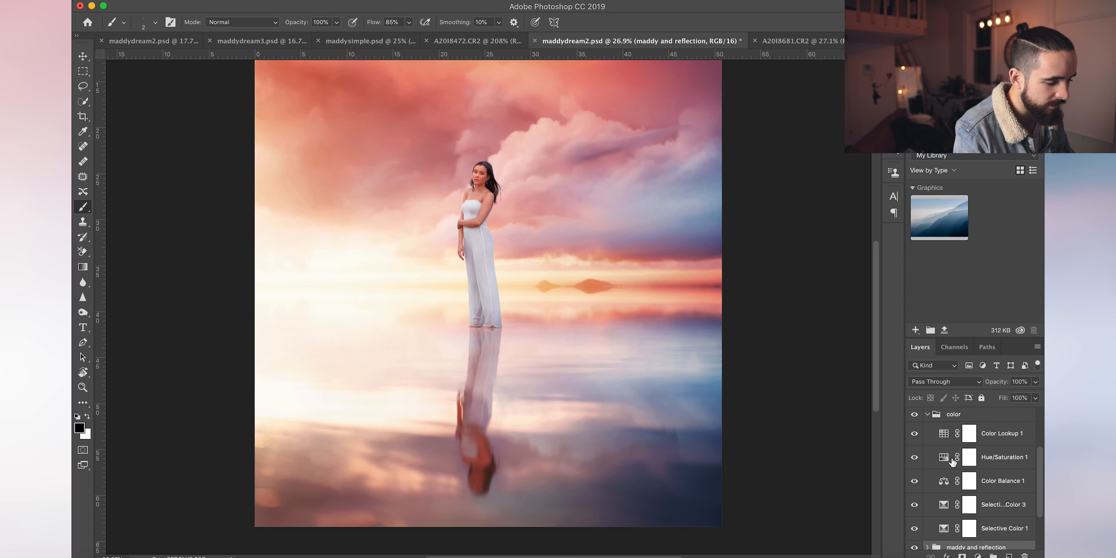
{"action": "left_click", "coordinate": [914, 415]}
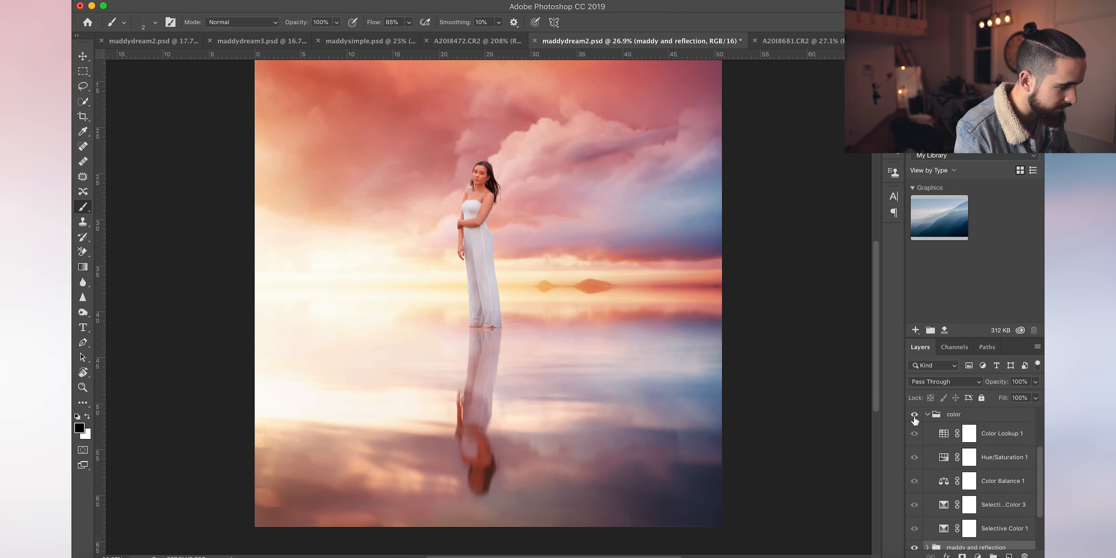
{"action": "scroll", "coordinate": [975, 442], "scroll_direction": "up", "scroll_amount": 3}
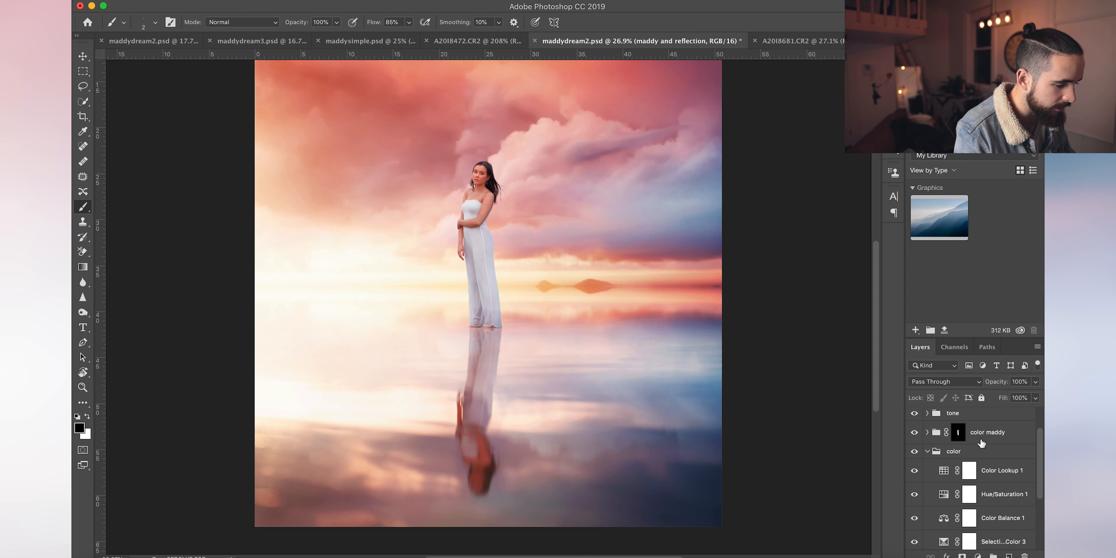
Toggle the masked colour group for the model to compare its effect, and expand it to inspect its adjustment layers
{"action": "left_click", "coordinate": [914, 433]}
{"action": "left_click", "coordinate": [913, 434]}
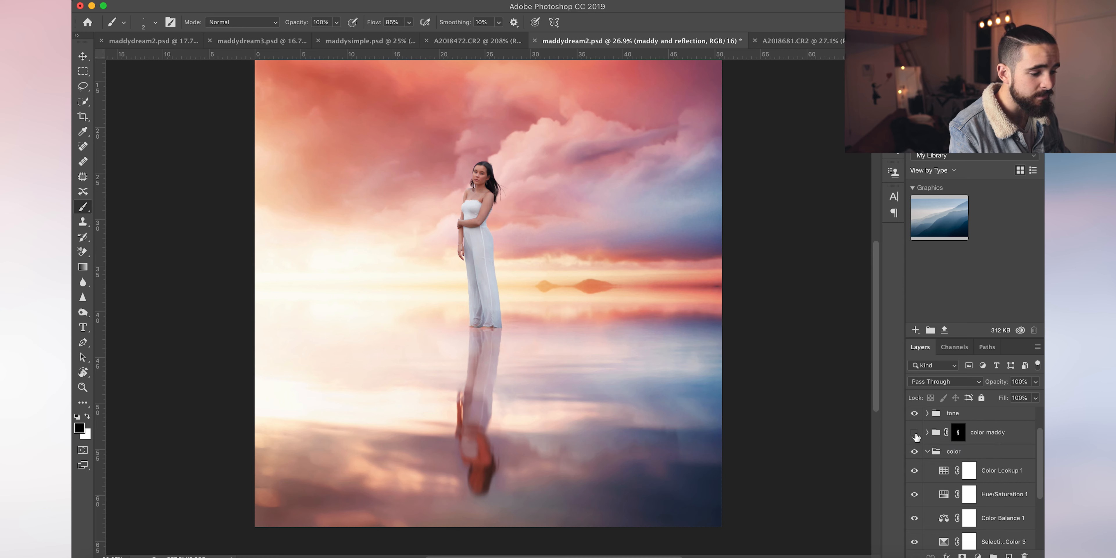
{"action": "left_click", "coordinate": [927, 432]}
{"action": "scroll", "coordinate": [935, 450], "scroll_direction": "down", "scroll_amount": 2}
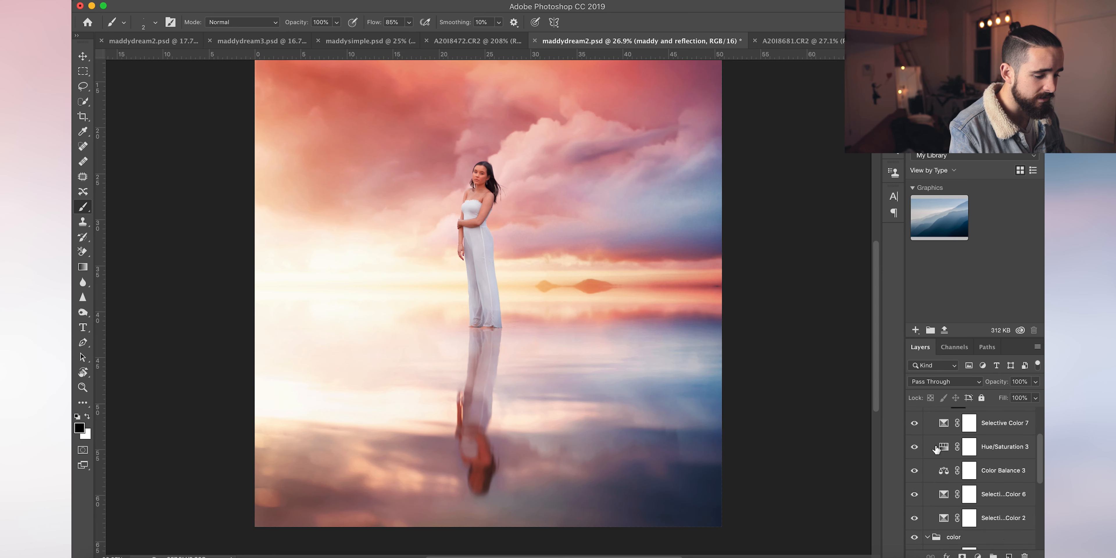